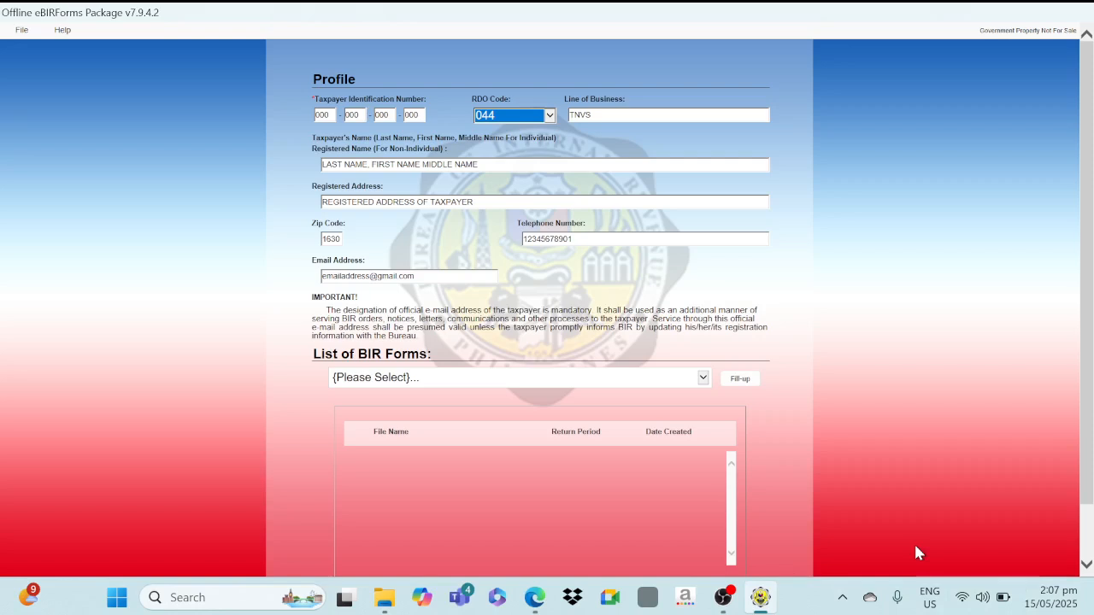
# Switch to the previously filed 2551Q return PDF already open in Microsoft Edge.
pyautogui.click(535, 598)
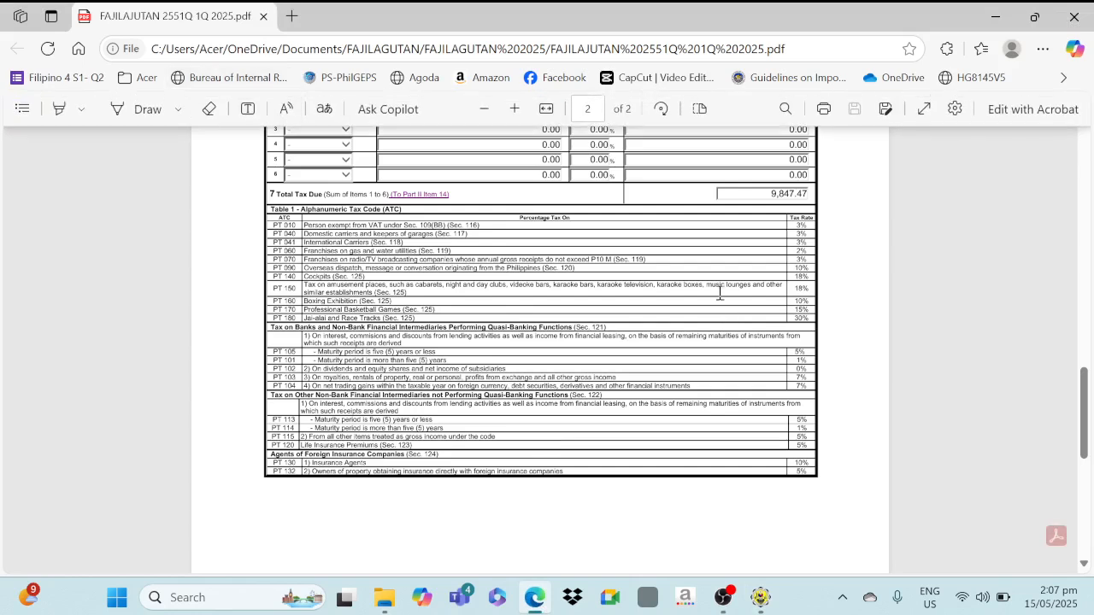
# Read Schedule 1 of the prior return (328,249.00 taxable, 9,847.47 due), then return to eBIRForms.
pyautogui.scroll(1, 720, 292)
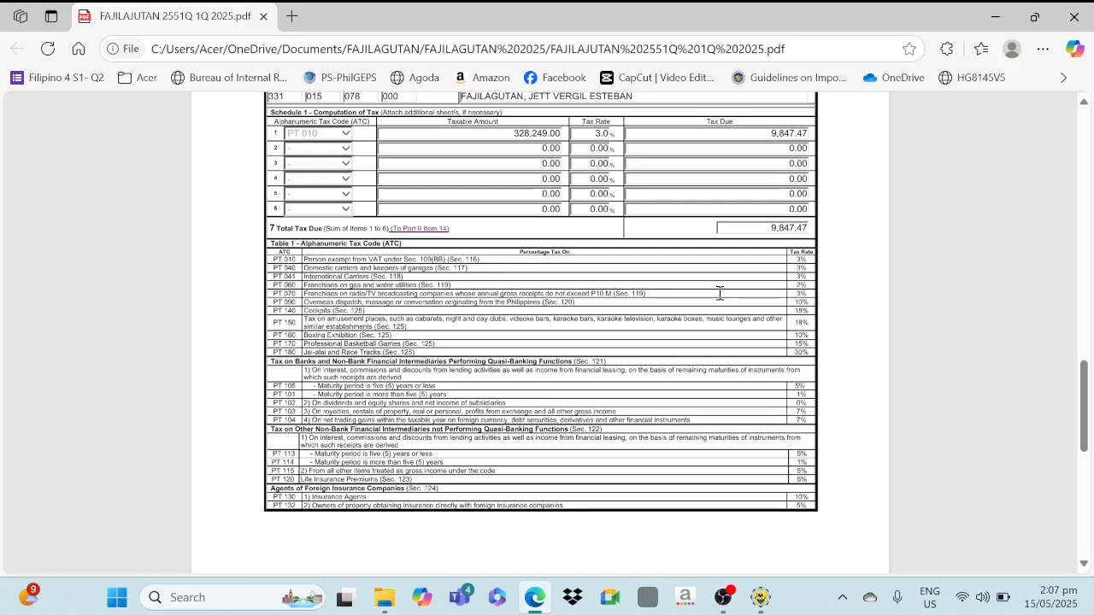
pyautogui.scroll(-1, 720, 293)
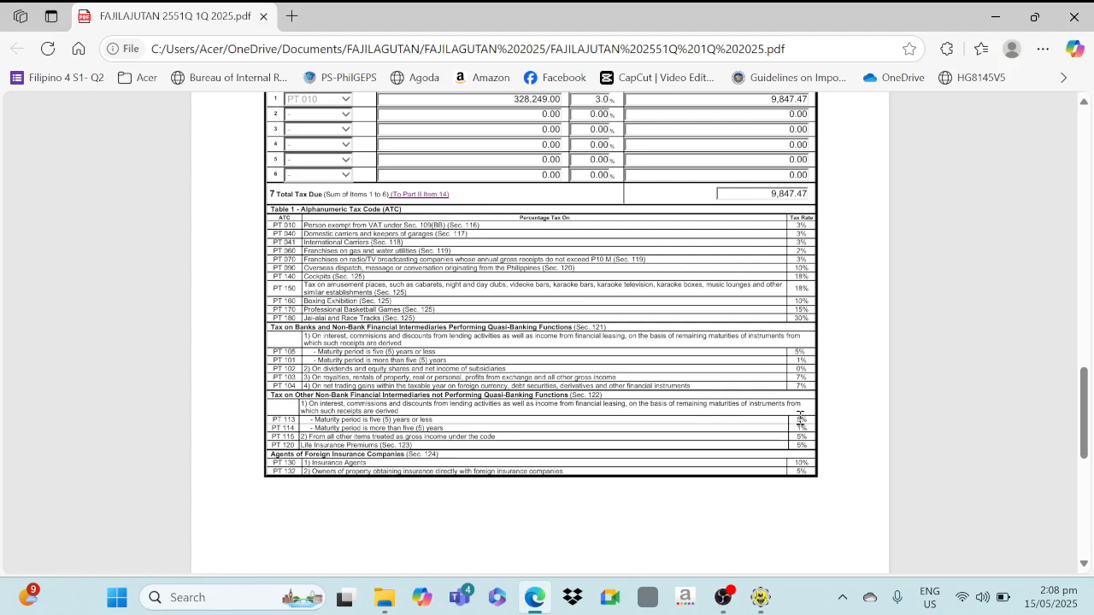
pyautogui.click(767, 603)
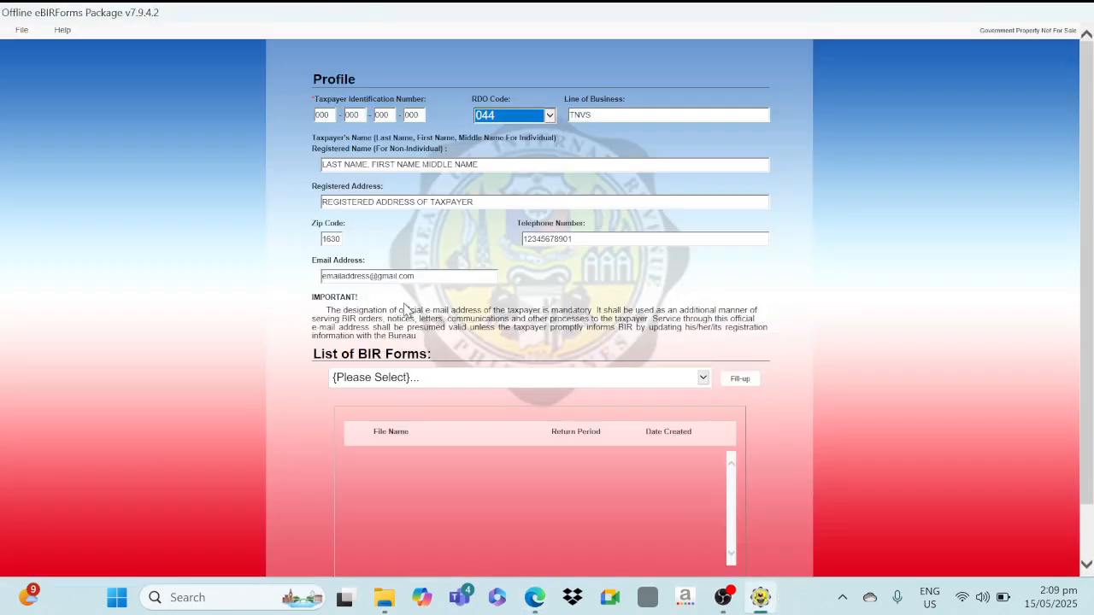
# Pick BIR Form 1701Qv2018 from the forms list and start a new copy after saving the profile.
pyautogui.click(381, 377)
pyautogui.scroll(-3, 382, 374)
pyautogui.scroll(-4, 383, 374)
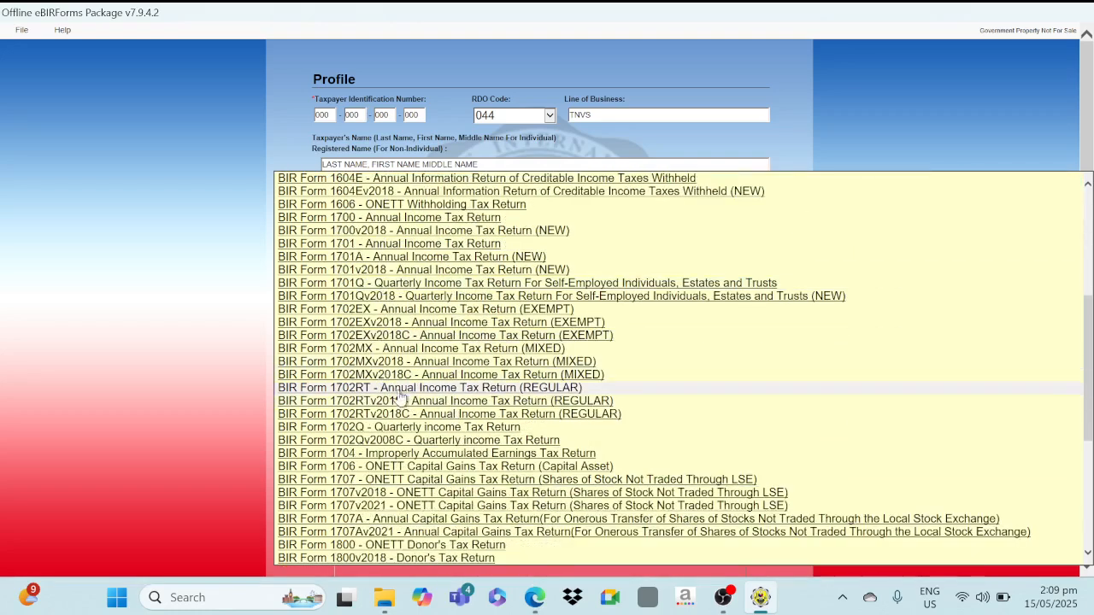
pyautogui.click(382, 297)
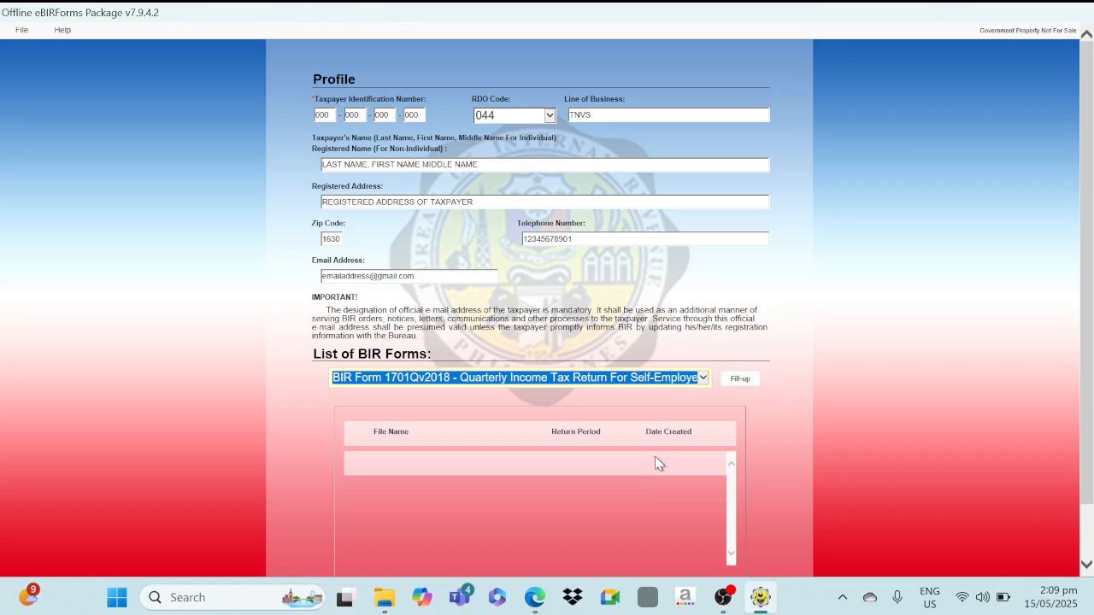
pyautogui.click(742, 382)
pyautogui.click(680, 364)
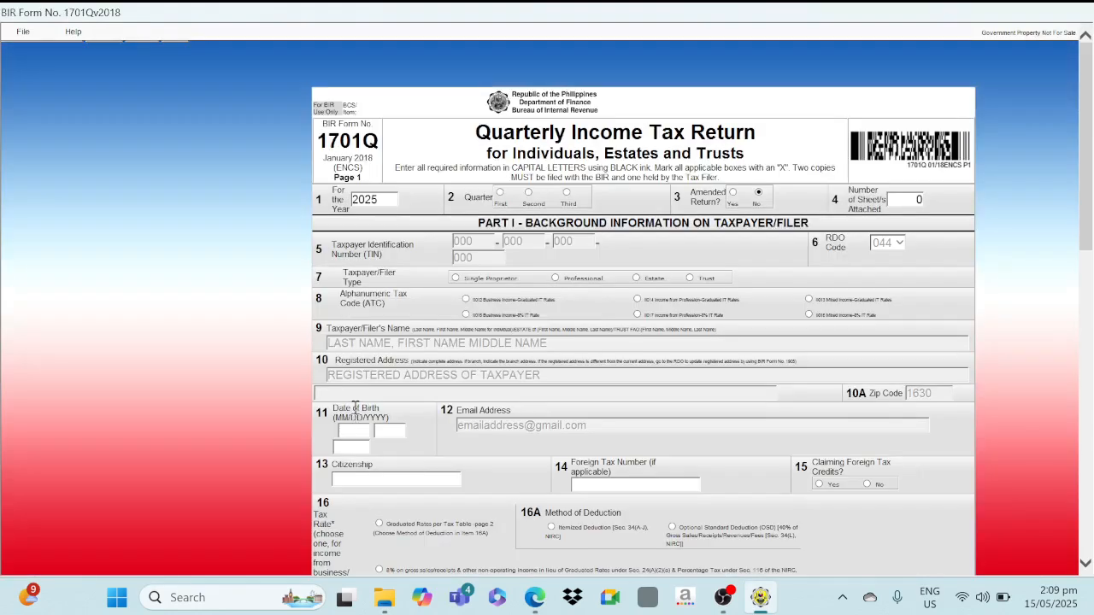
pyautogui.click(499, 194)
pyautogui.click(466, 299)
pyautogui.click(466, 301)
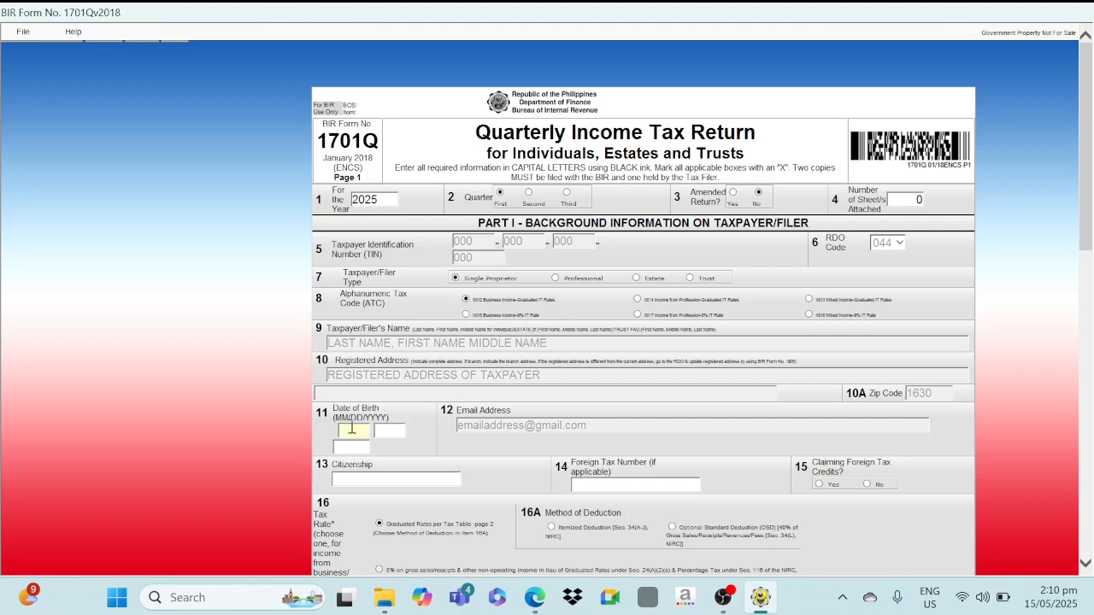
pyautogui.write('05')
pyautogui.write('5')
pyautogui.write('2000')
pyautogui.click(339, 480)
# Enter FILIPINO as citizenship and move down to the Part V tax computation on page 2.
pyautogui.write('FILIPINO')
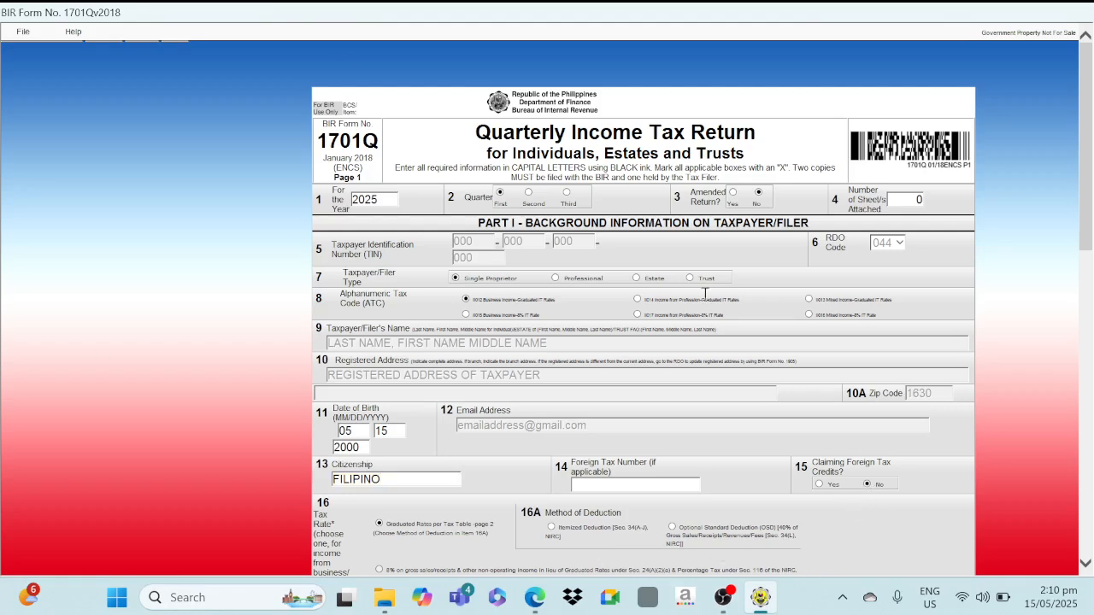
pyautogui.scroll(-5, 785, 429)
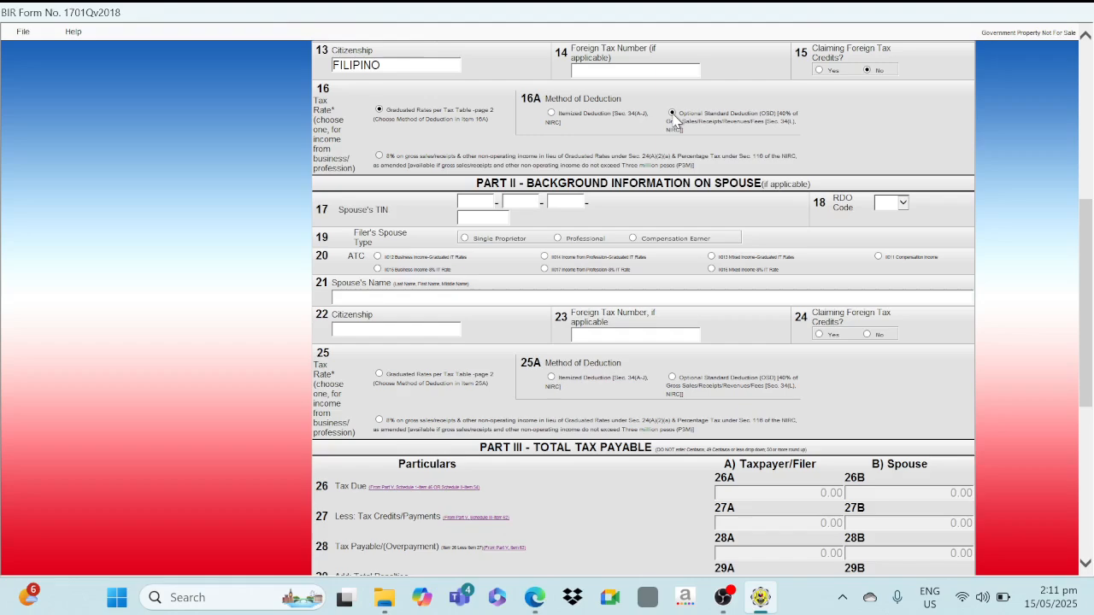
pyautogui.scroll(-5, 739, 242)
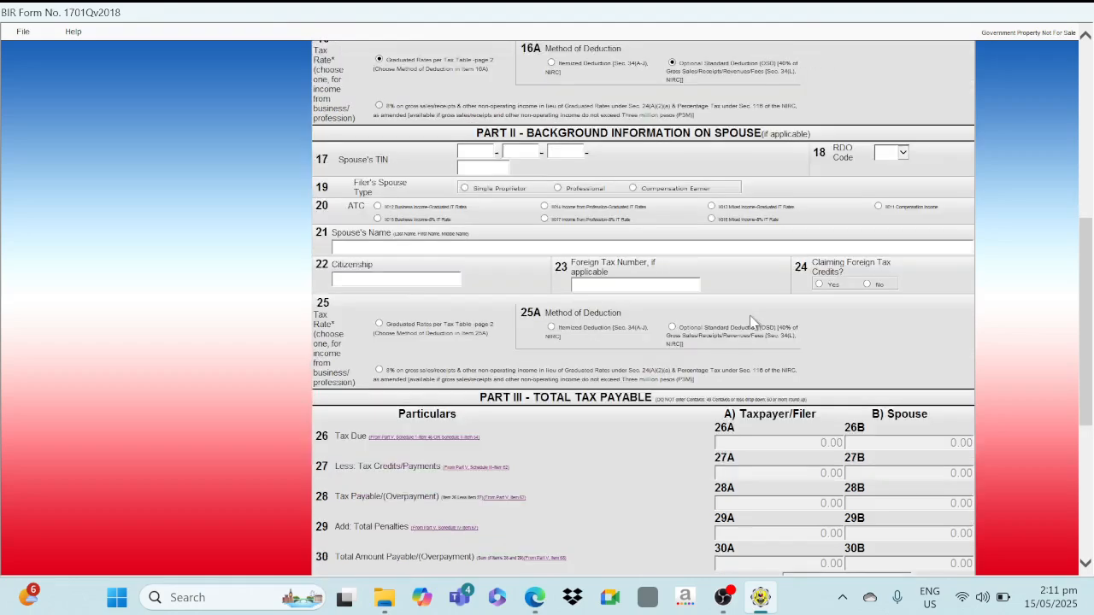
pyautogui.scroll(15, 667, 317)
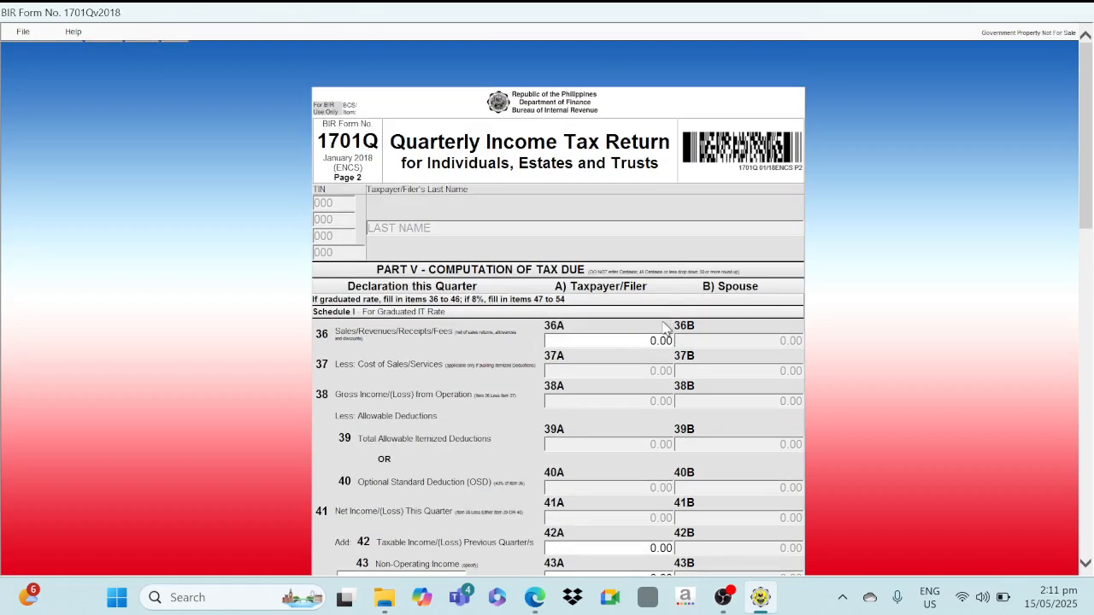
# Enter 328,249 as item 36A sales, producing 131,300.00 OSD and 196,949.00 net income.
pyautogui.click(625, 339)
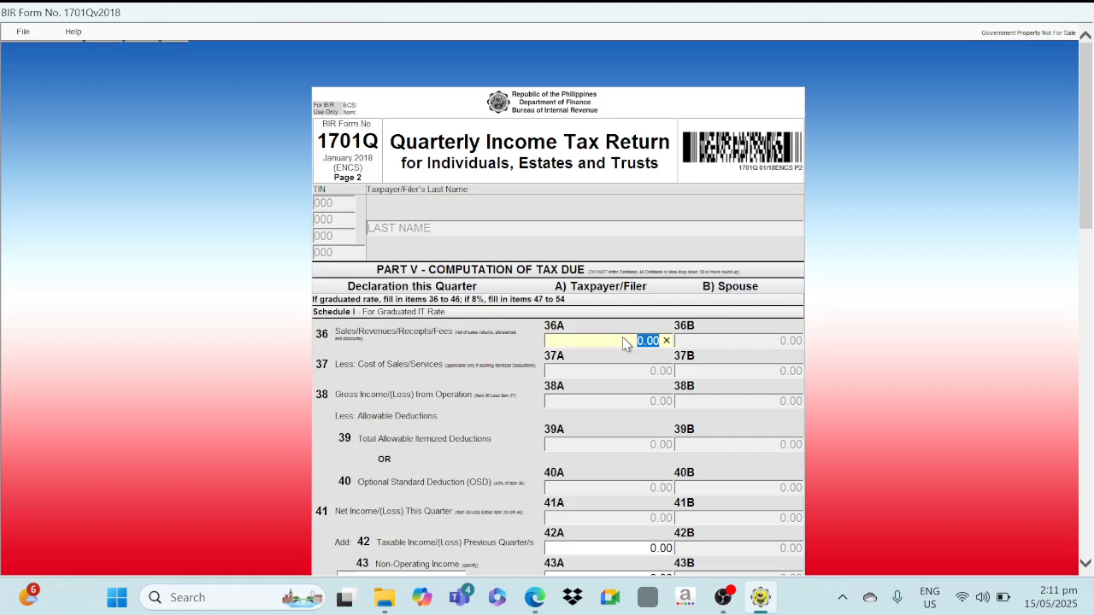
pyautogui.write('32')
pyautogui.write('8,249')
pyautogui.press('Tab')
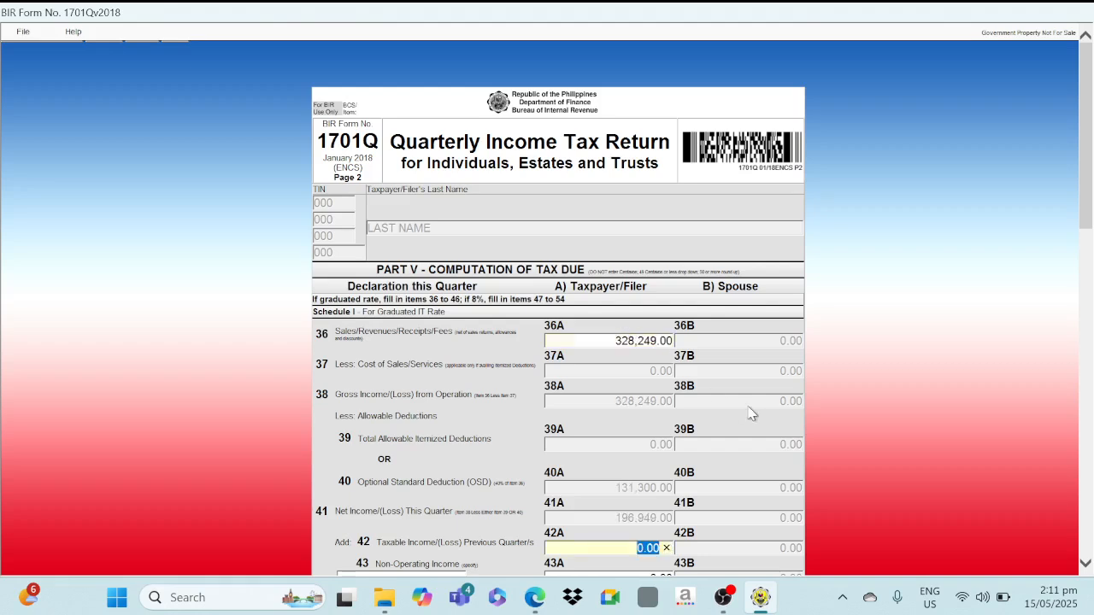
pyautogui.scroll(-1, 771, 401)
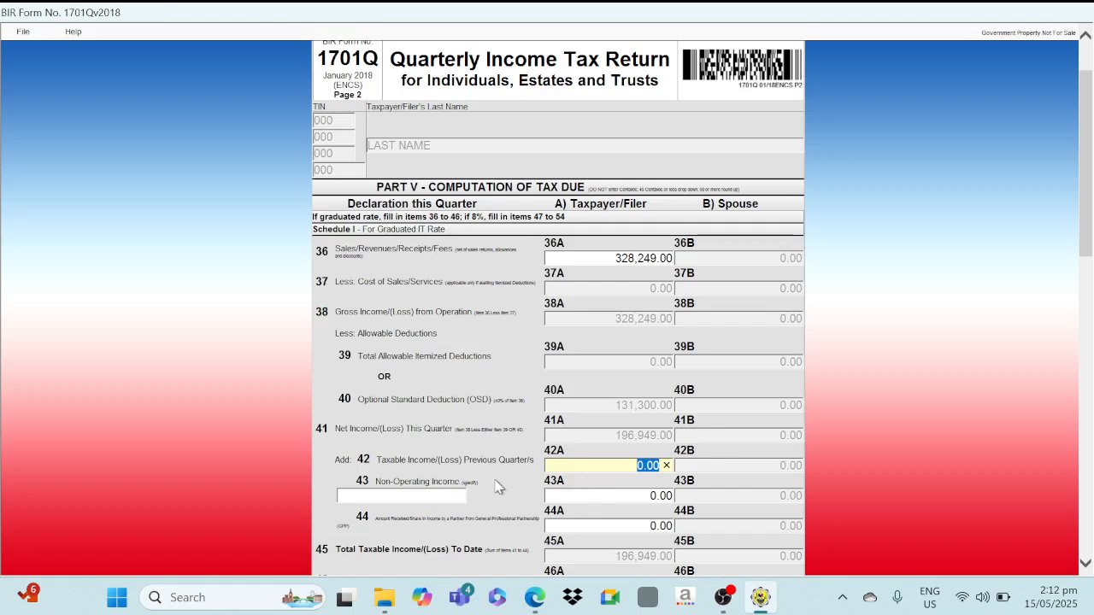
# Check page 2 totals: 42A stays 0.00, taxable income 196,949.00, total payable 0.00.
pyautogui.scroll(-3, 500, 487)
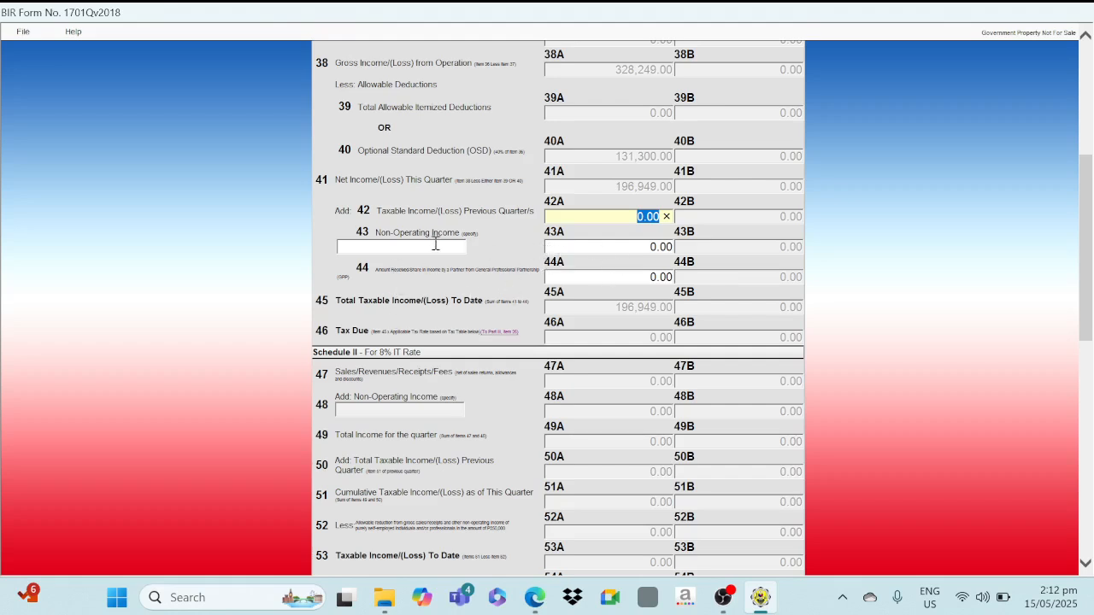
pyautogui.click(525, 264)
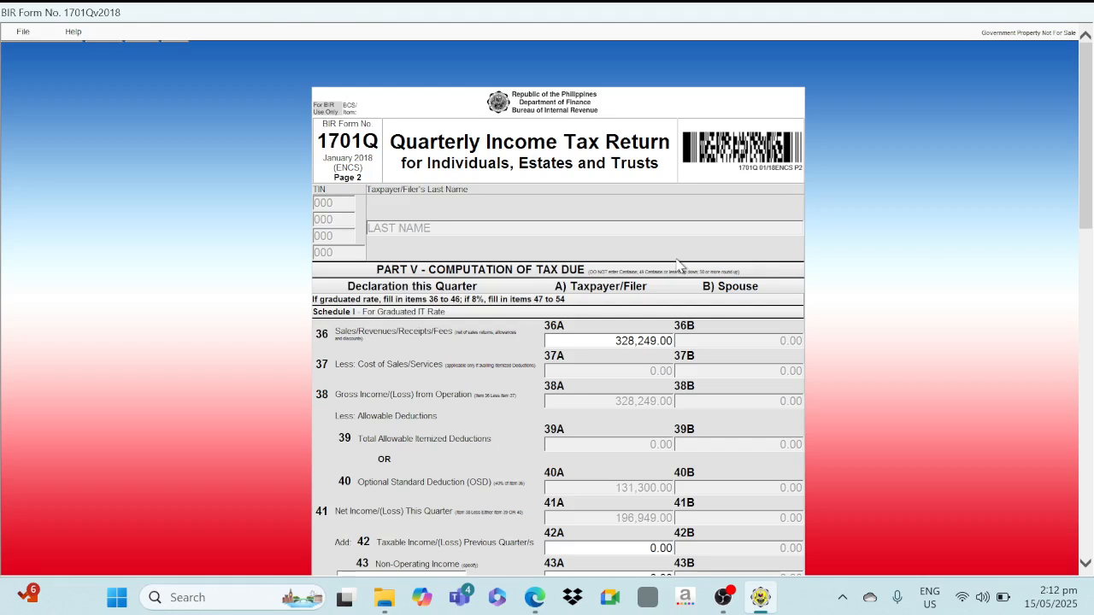
pyautogui.scroll(5, 513, 350)
pyautogui.scroll(-1, 787, 382)
pyautogui.scroll(-2, 786, 382)
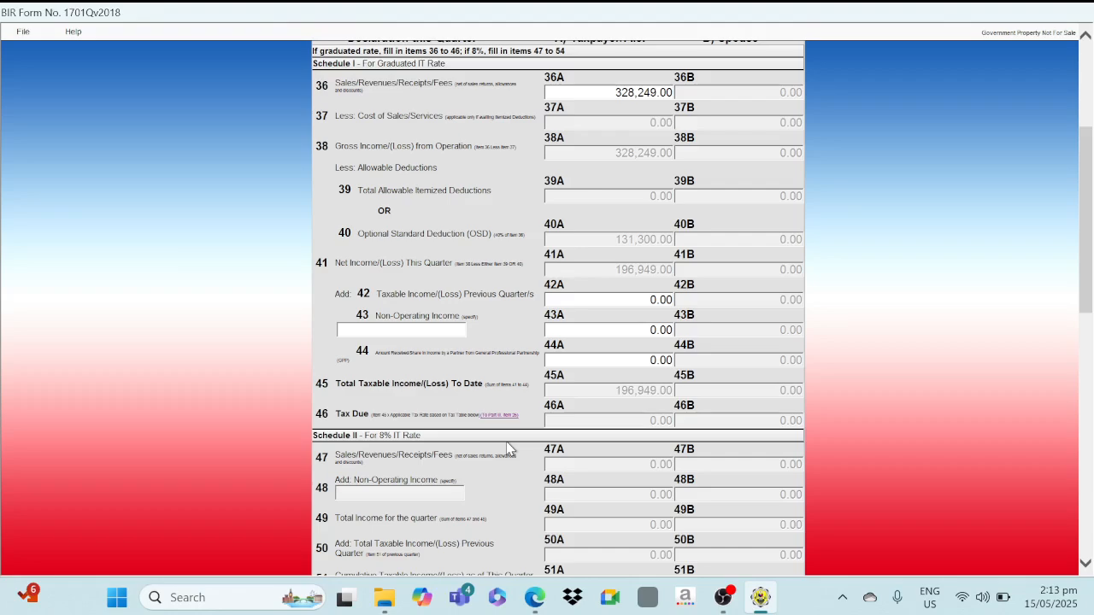
pyautogui.scroll(-2, 507, 445)
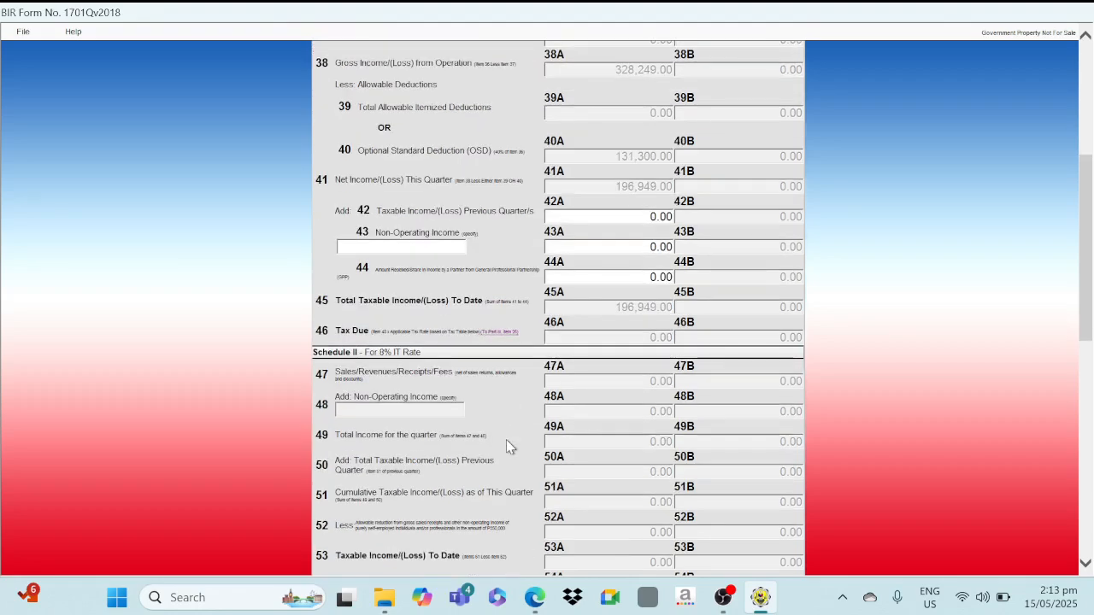
pyautogui.scroll(-5, 630, 398)
pyautogui.scroll(-5, 629, 399)
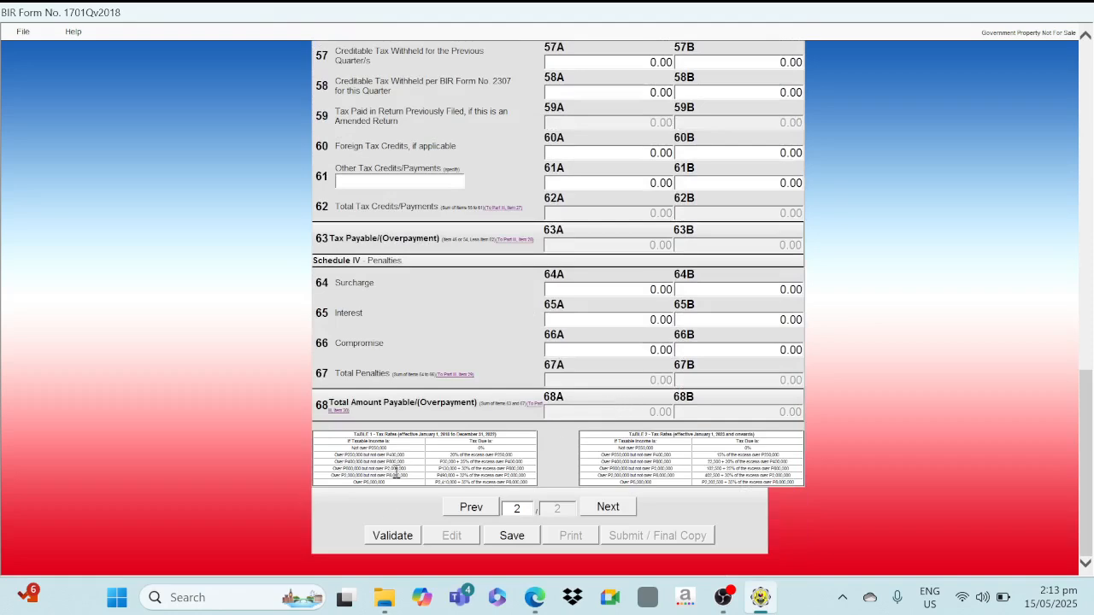
# Validate the 1701Q return and save it as an XML file.
pyautogui.click(383, 537)
pyautogui.click(678, 363)
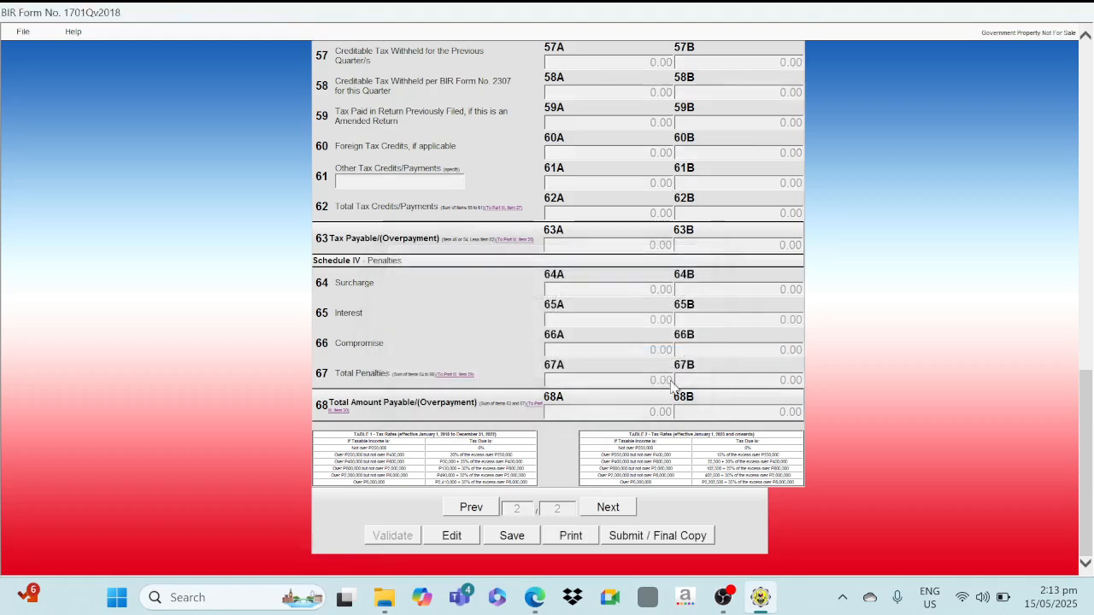
pyautogui.click(520, 538)
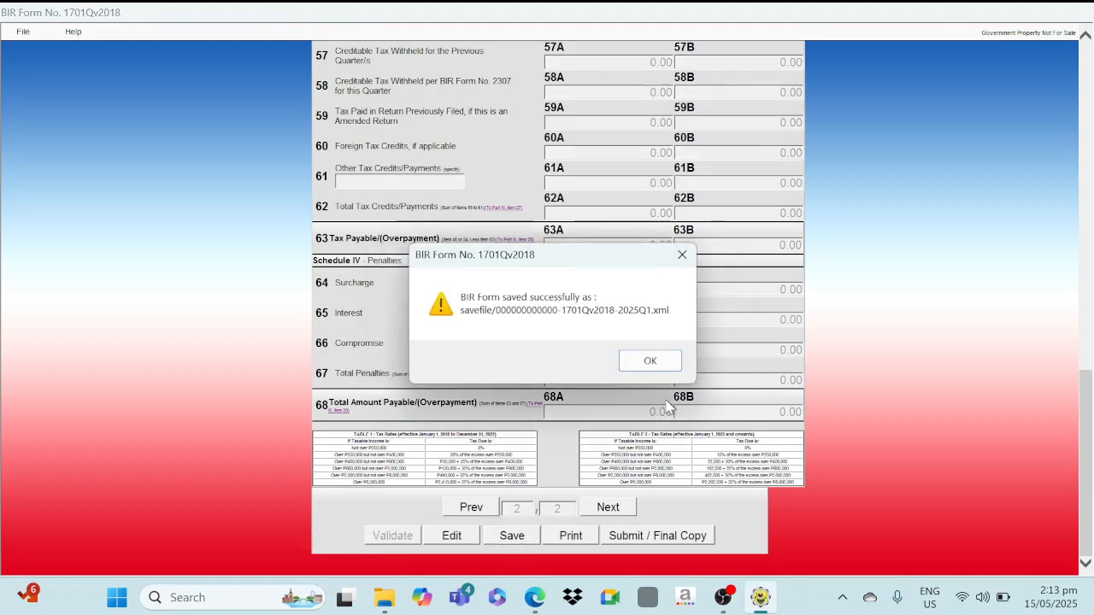
pyautogui.click(649, 361)
pyautogui.click(665, 363)
# Begin Final Copy submission, then cancel at the terms agreement and stay on the form.
pyautogui.click(647, 536)
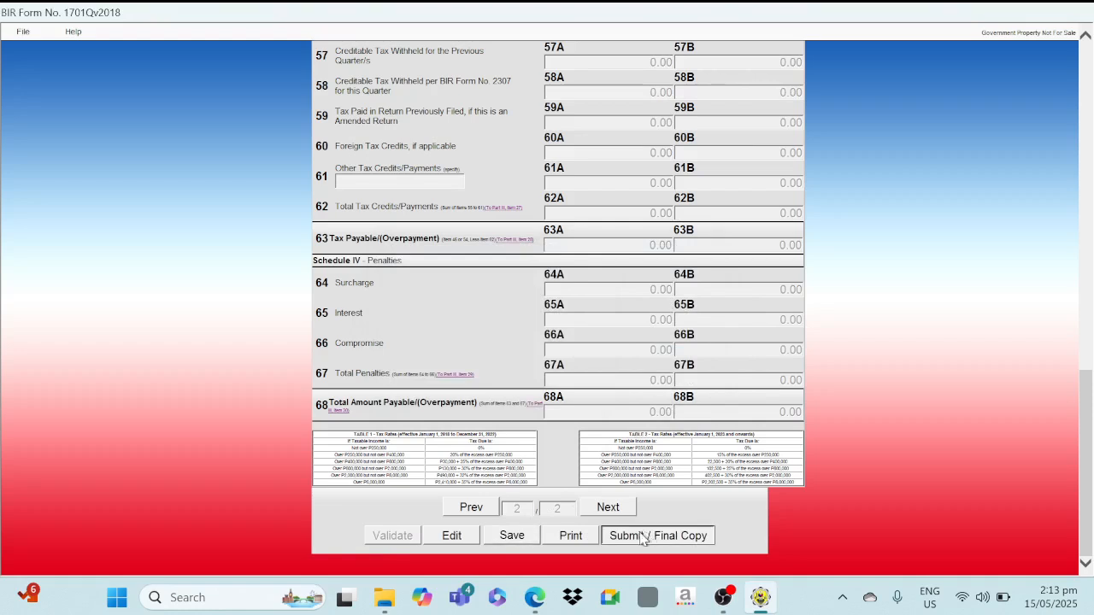
pyautogui.click(590, 373)
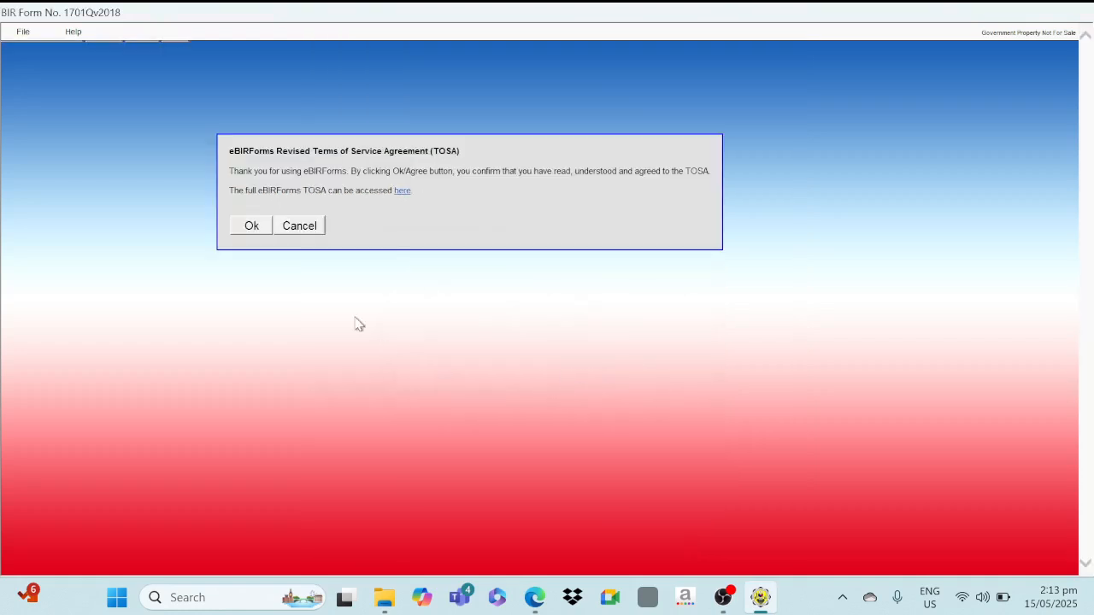
pyautogui.click(304, 227)
pyautogui.scroll(-10, 658, 359)
pyautogui.scroll(-5, 657, 369)
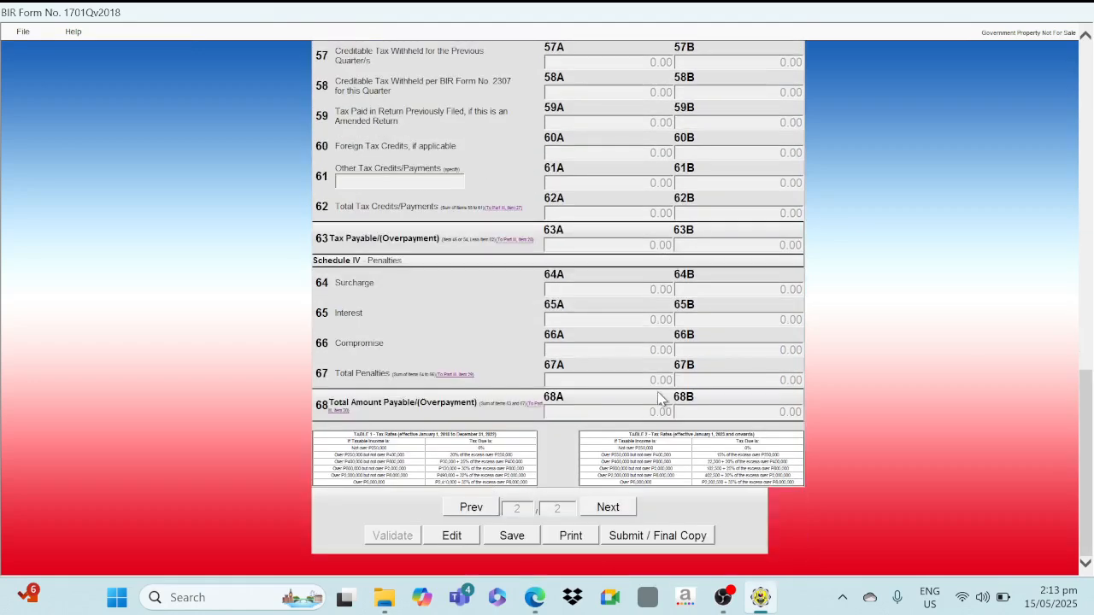
# Unlock the saved return and switch item 16A on page 1 to Itemized Deduction.
pyautogui.click(450, 539)
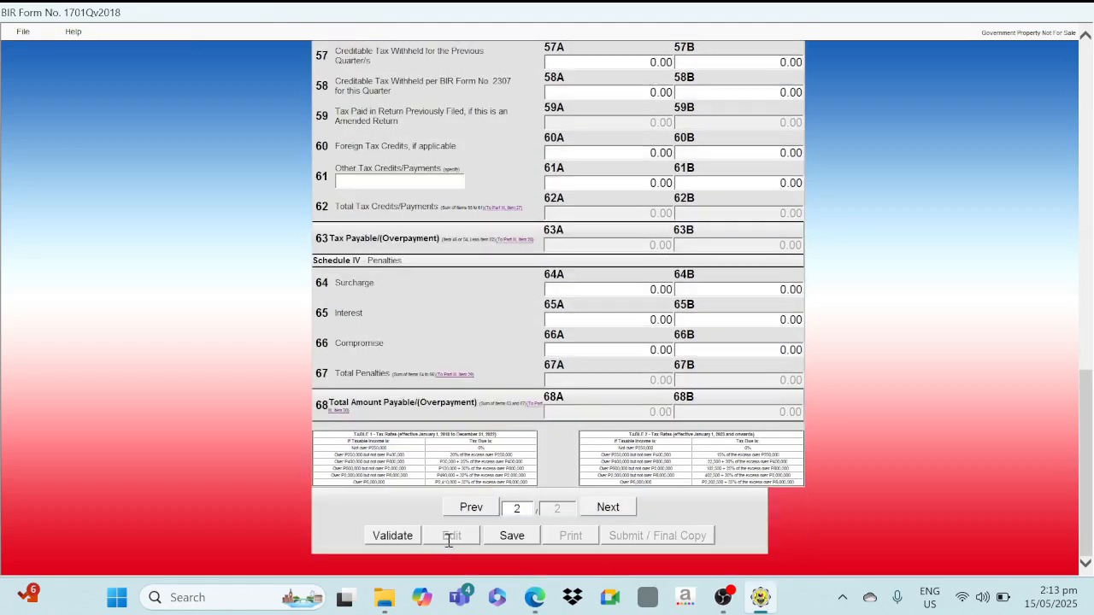
pyautogui.click(471, 509)
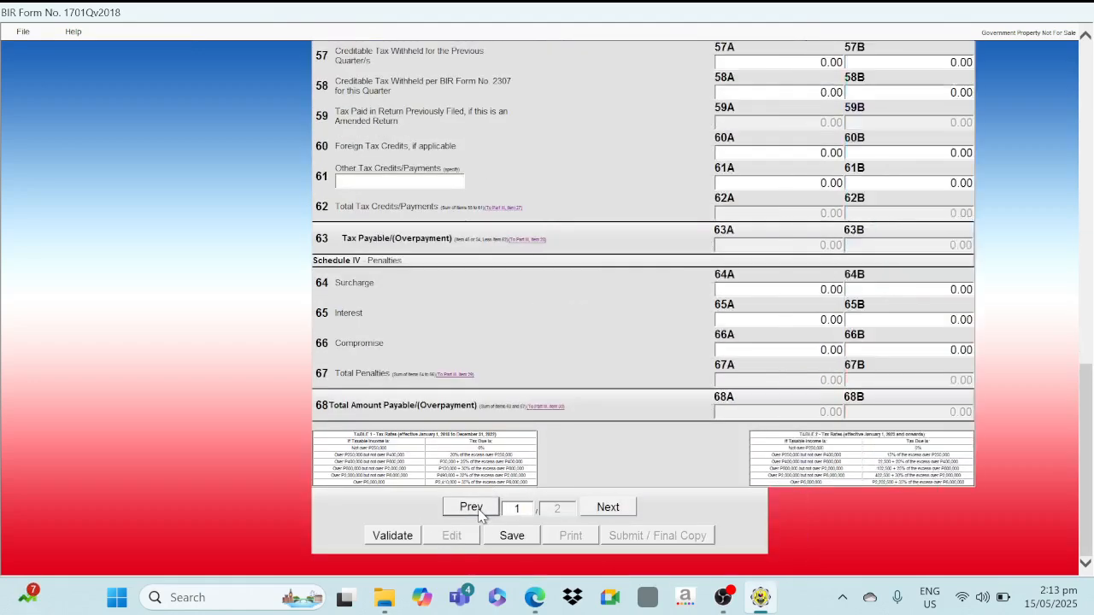
pyautogui.scroll(5, 539, 458)
pyautogui.scroll(3, 539, 450)
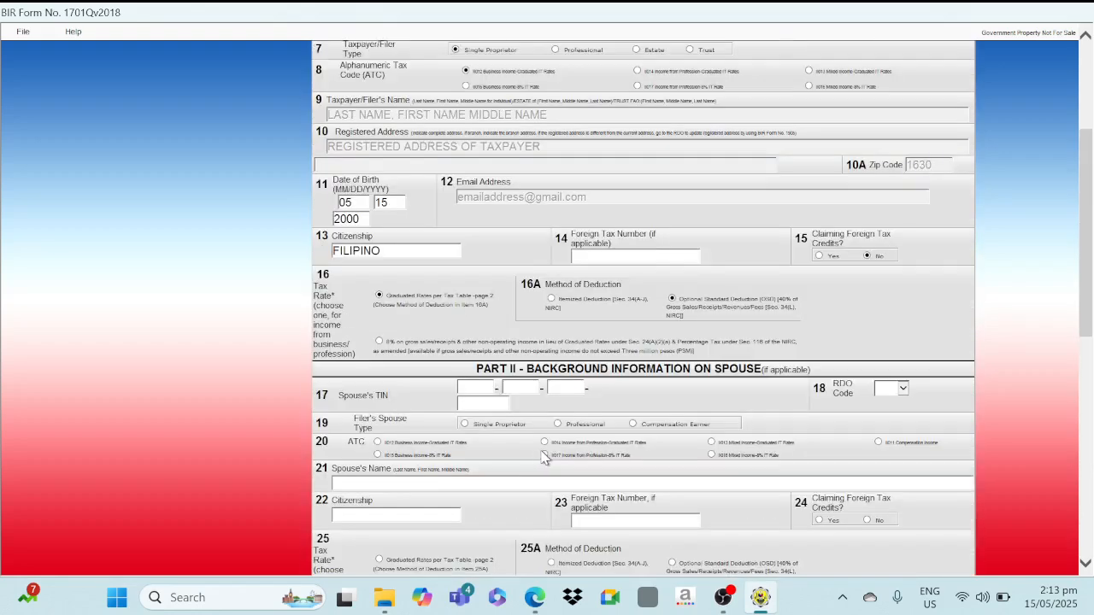
pyautogui.click(552, 301)
pyautogui.scroll(-10, 574, 331)
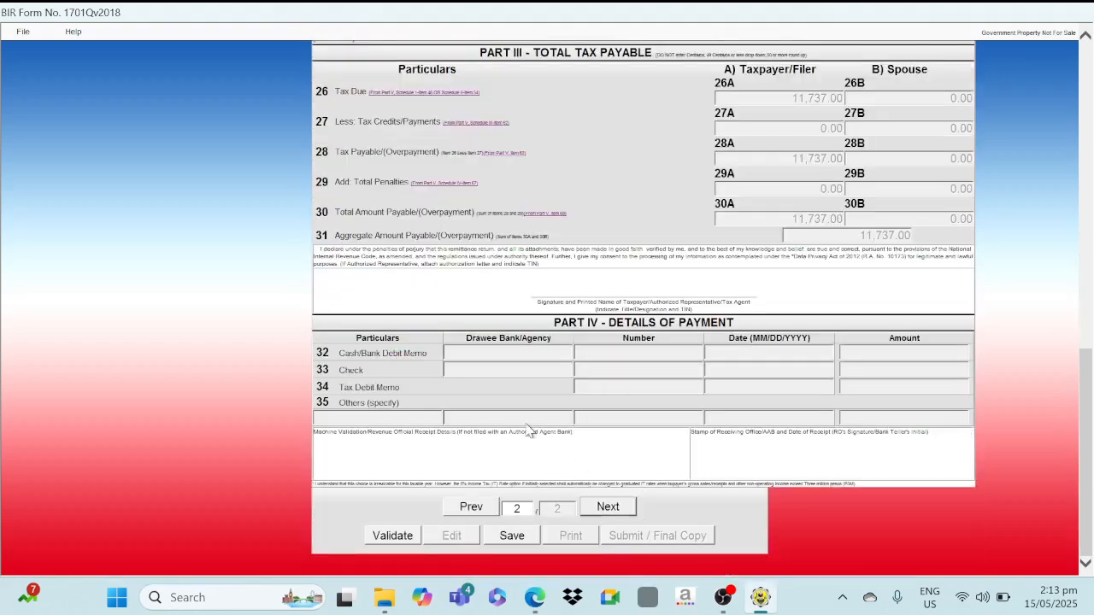
pyautogui.scroll(15, 659, 323)
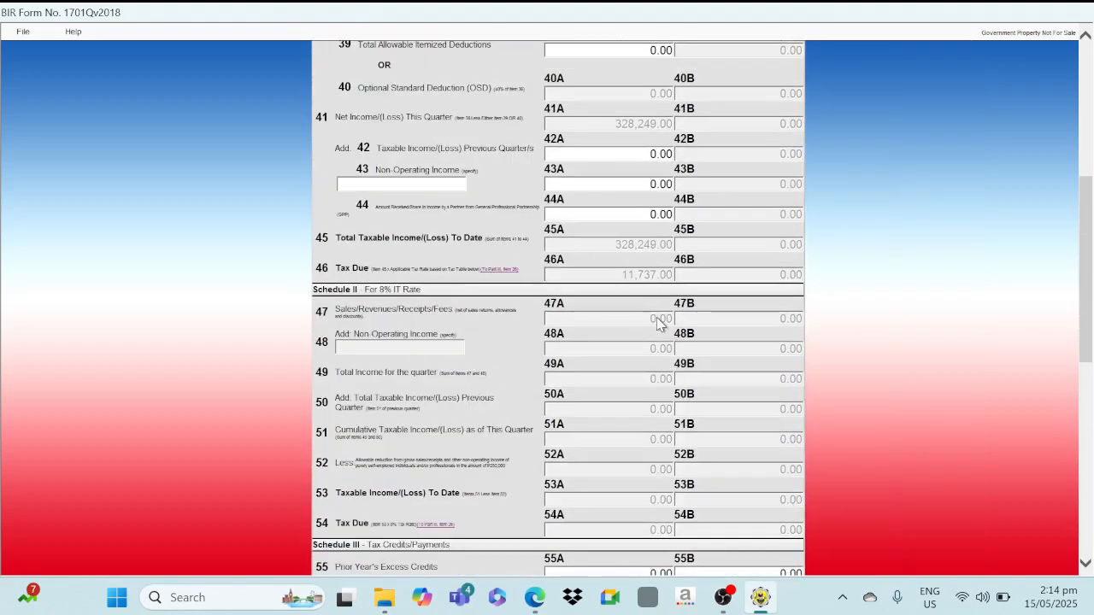
pyautogui.scroll(3, 660, 323)
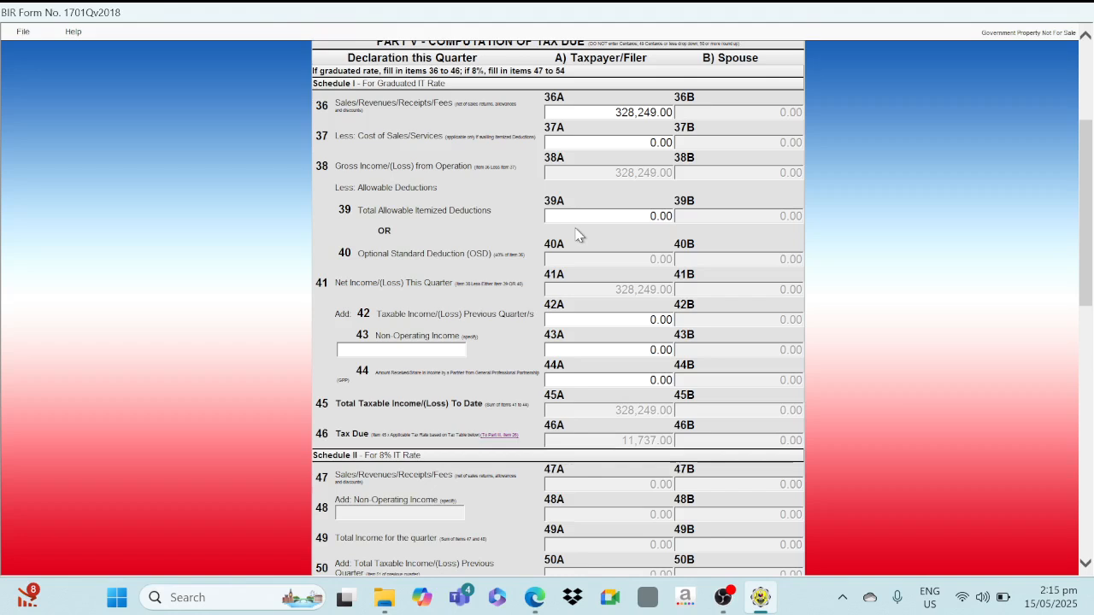
# Enter 135,000 in item 39A, giving 193,249.00 taxable income and 0.00 tax due.
pyautogui.click(621, 214)
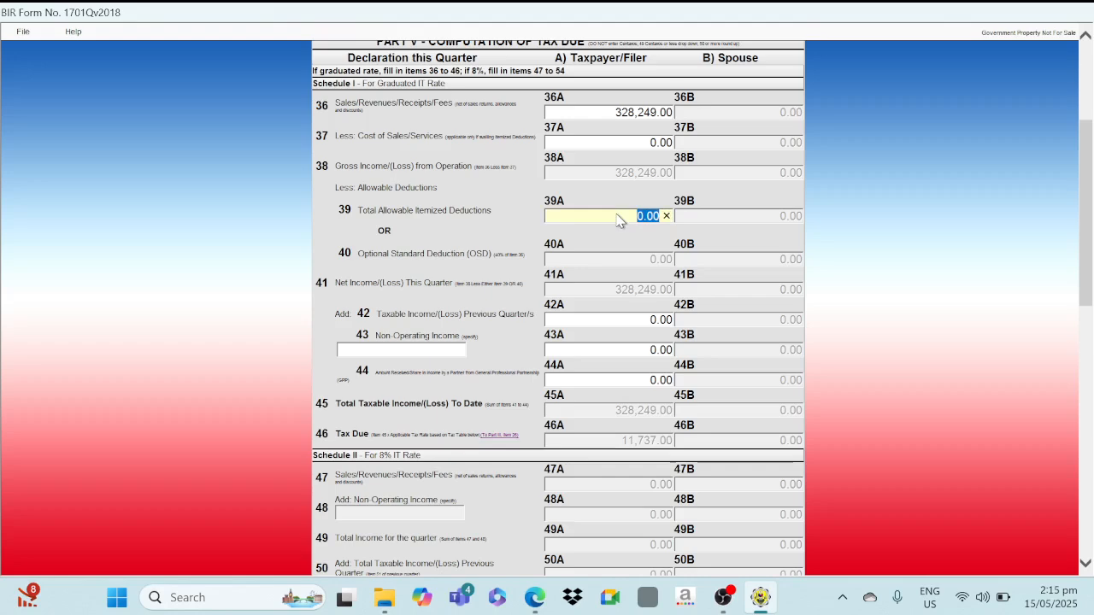
pyautogui.write('135000')
pyautogui.press('Tab')
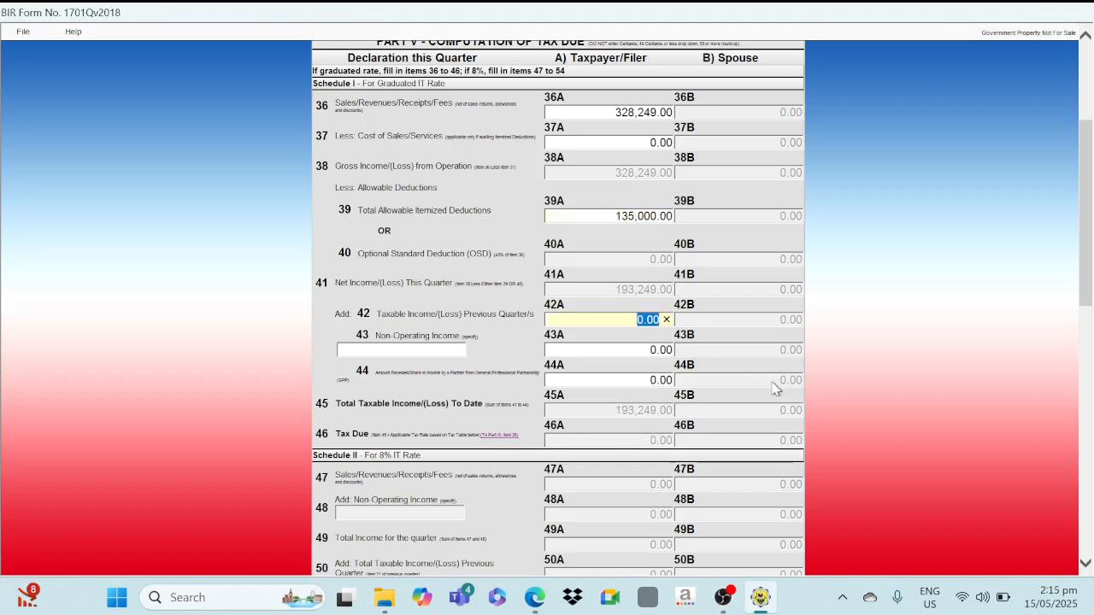
pyautogui.click(584, 384)
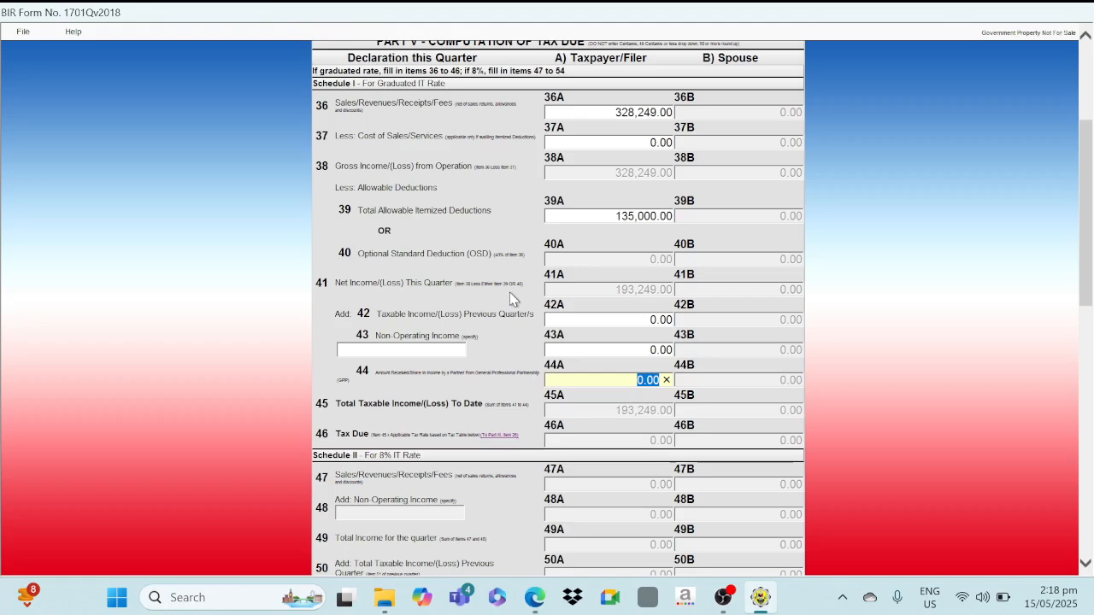
pyautogui.scroll(1, 511, 297)
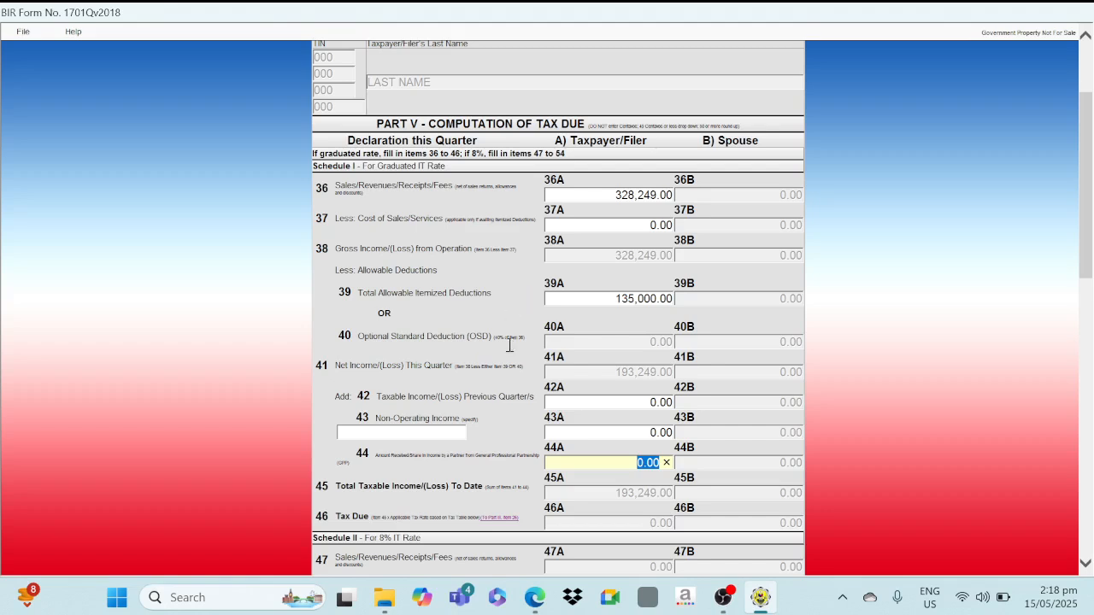
pyautogui.click(730, 600)
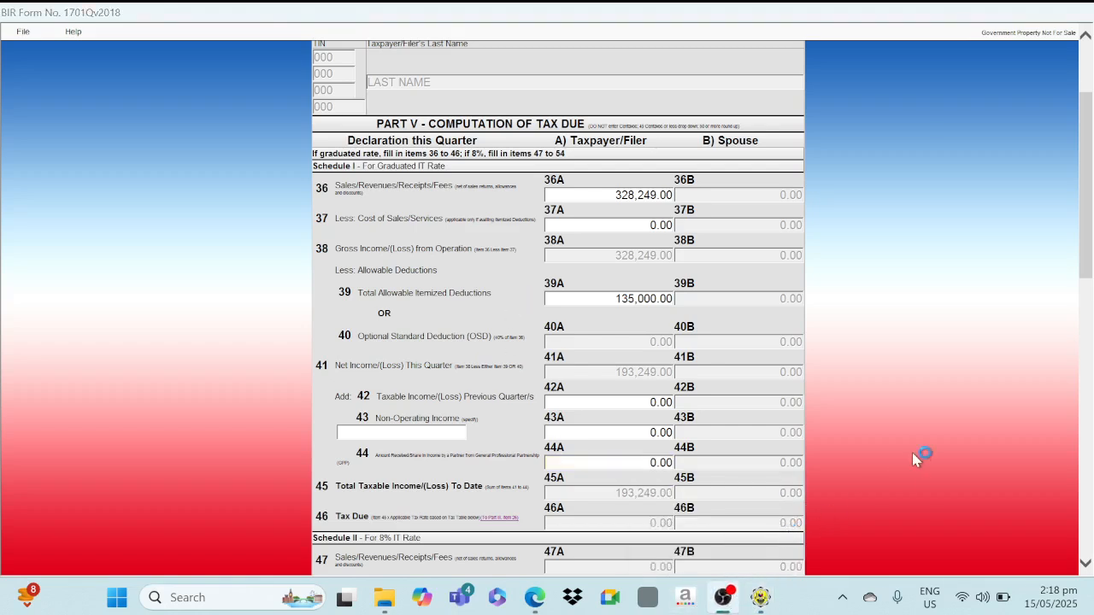